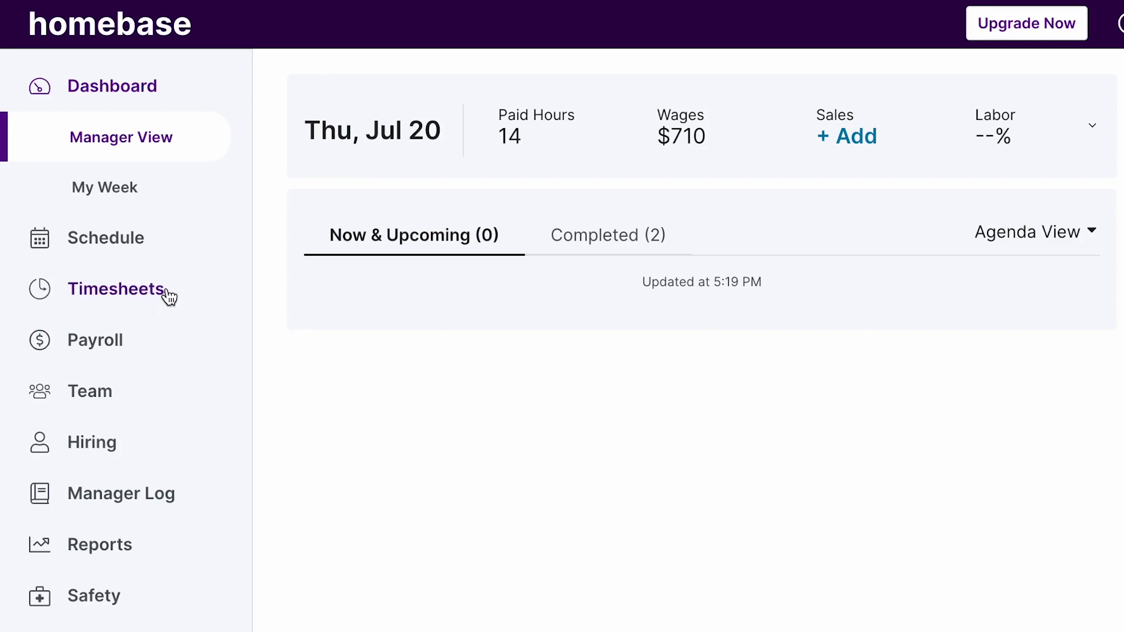
Open the Timesheets page for the Sun Jul 16 – Sat Jul 22 payroll period
{"action": "left_click", "coordinate": [145, 292]}
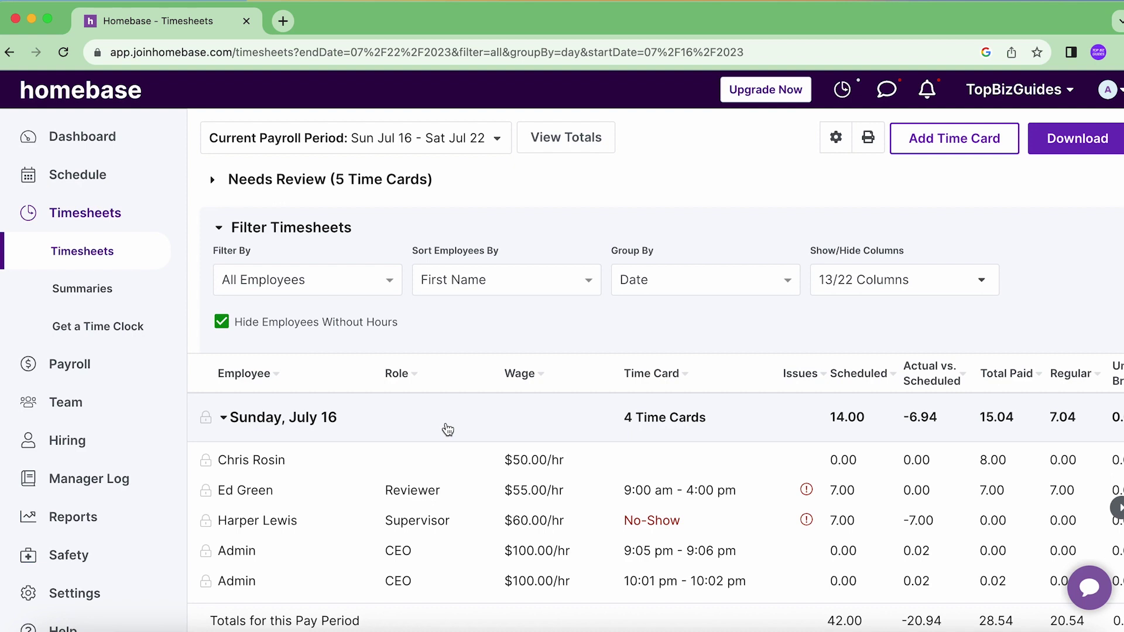
{"action": "left_click", "coordinate": [385, 282]}
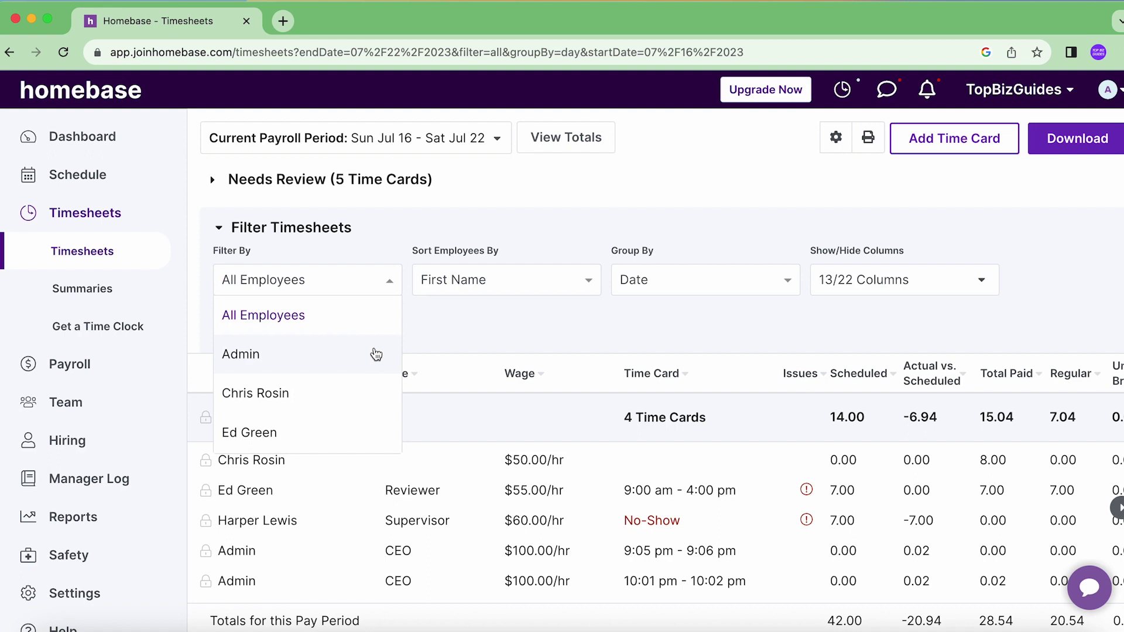
{"action": "left_click", "coordinate": [497, 253]}
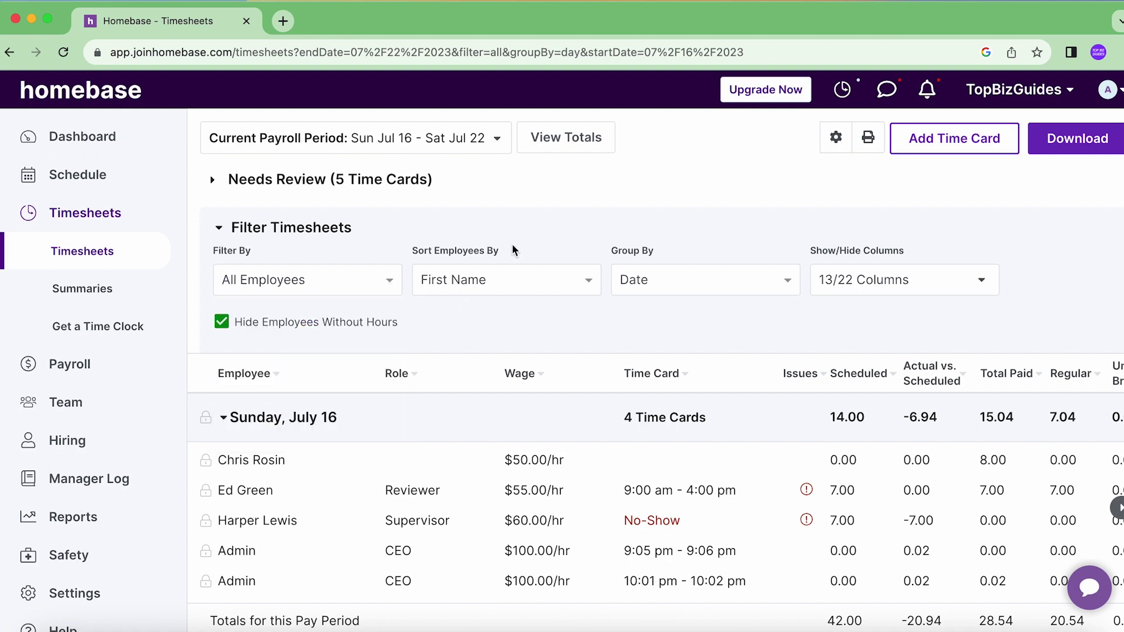
{"action": "left_click", "coordinate": [521, 280]}
{"action": "left_click", "coordinate": [544, 296]}
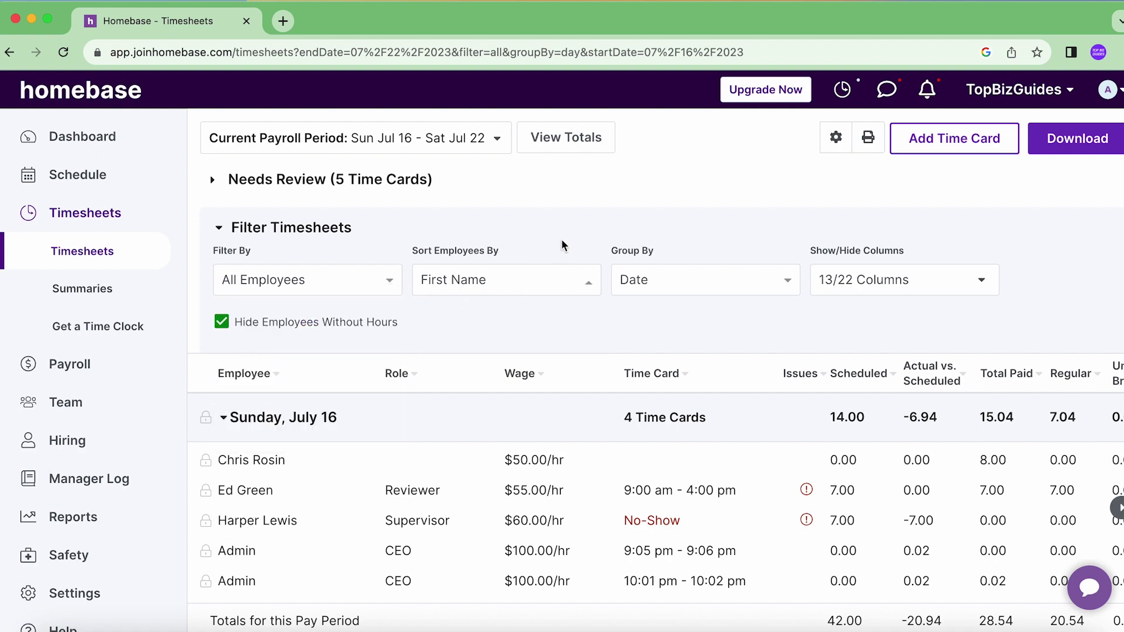
{"action": "left_click", "coordinate": [653, 273]}
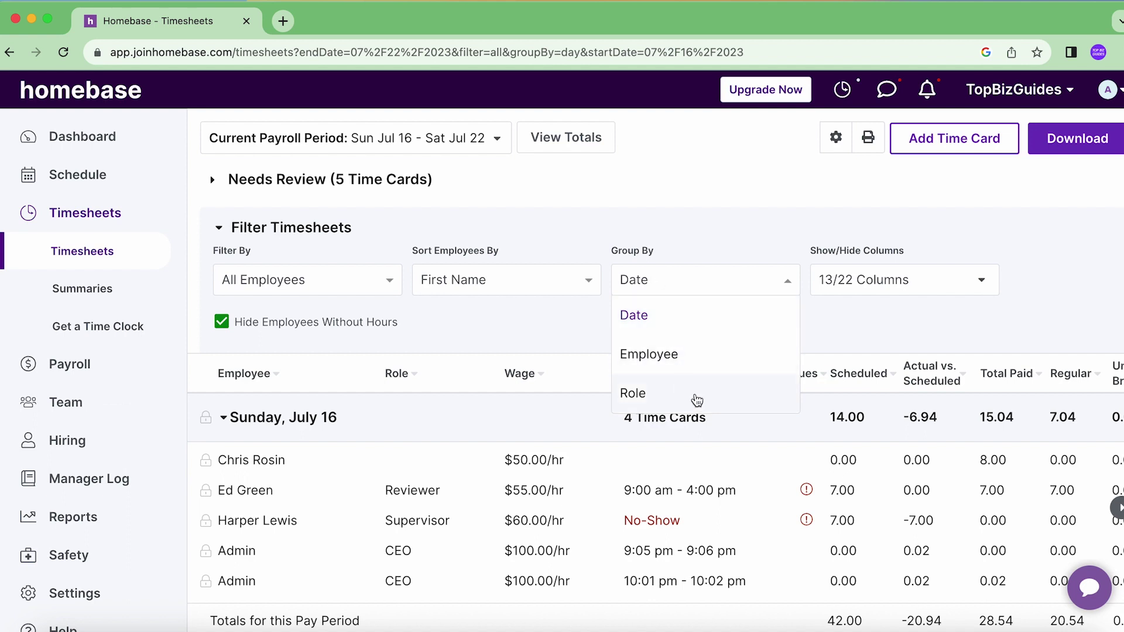
{"action": "left_click", "coordinate": [718, 230]}
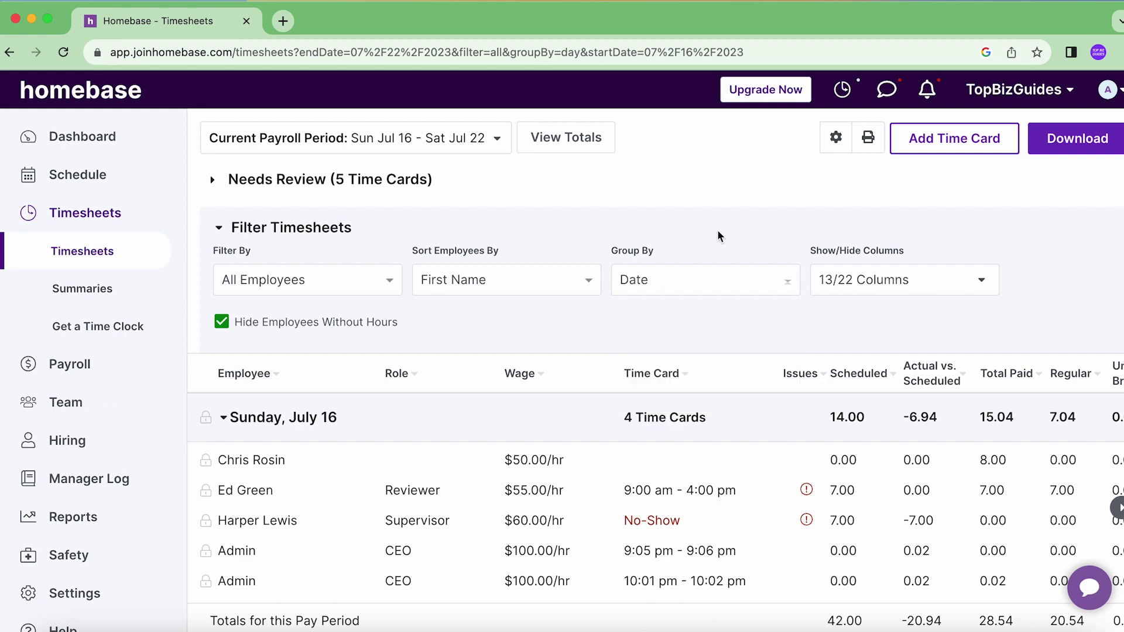
{"action": "left_click", "coordinate": [922, 292]}
{"action": "scroll", "coordinate": [916, 386], "scroll_direction": "down", "scroll_amount": 3}
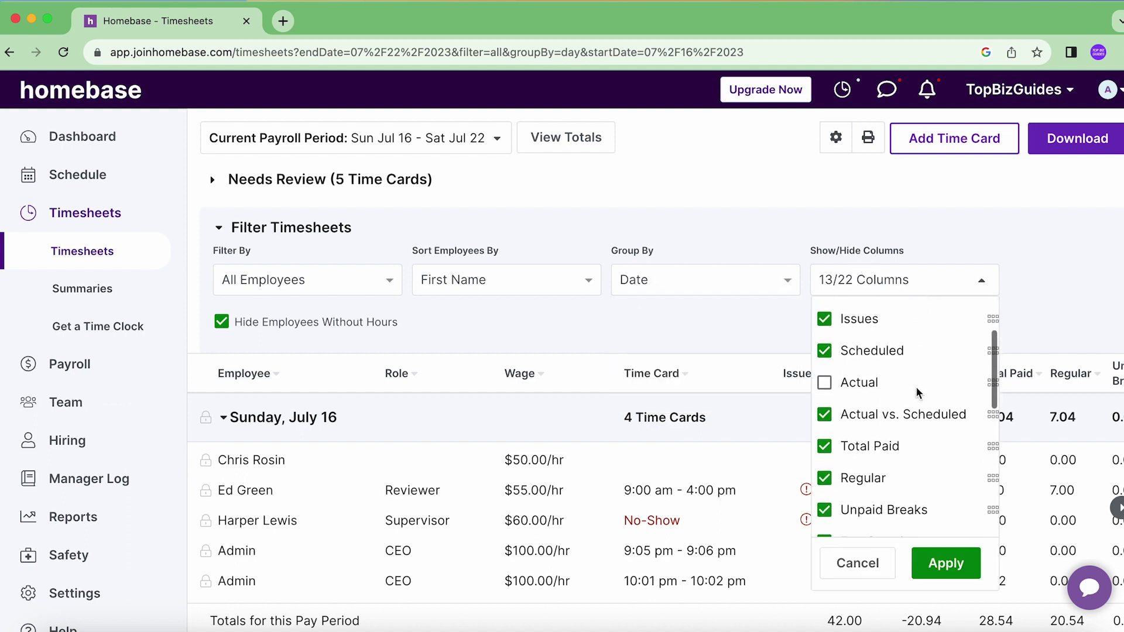
{"action": "left_click", "coordinate": [790, 217]}
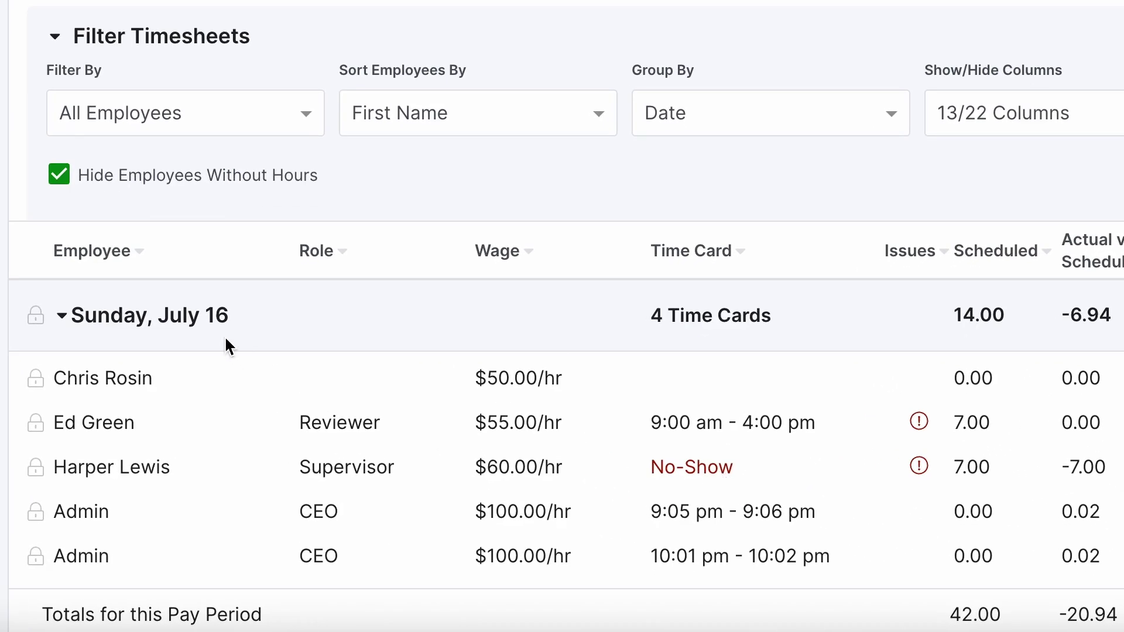
Change the supervisor's Sunday Jul 16 No-Show card to 9:00 am – 4:00 pm (7 hrs) and save it
{"action": "left_click", "coordinate": [725, 469]}
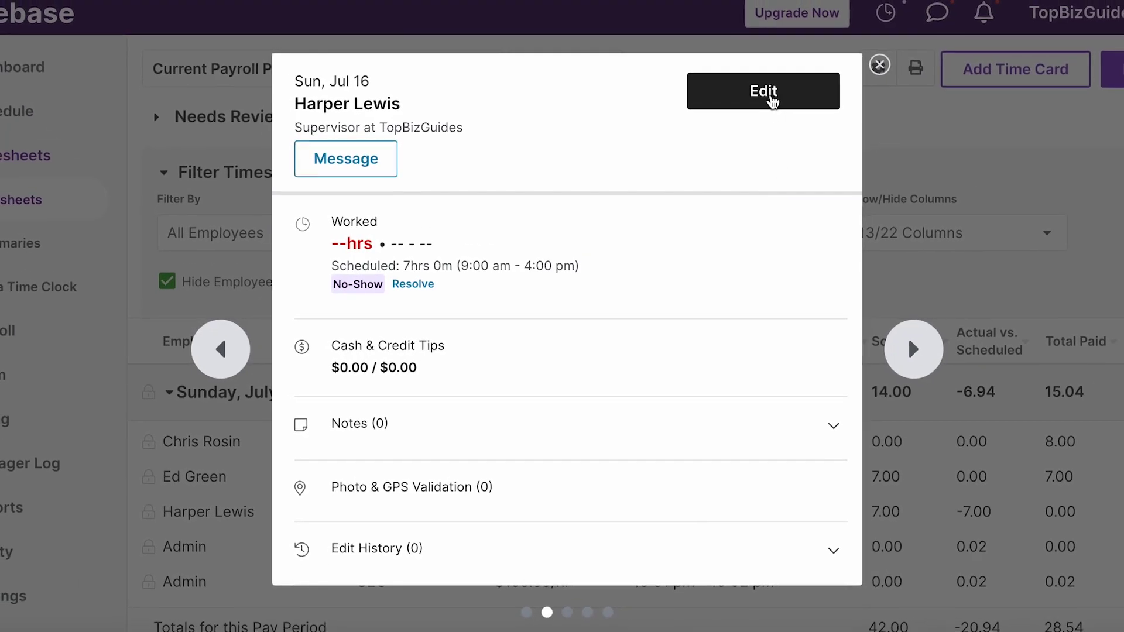
{"action": "left_click", "coordinate": [772, 97]}
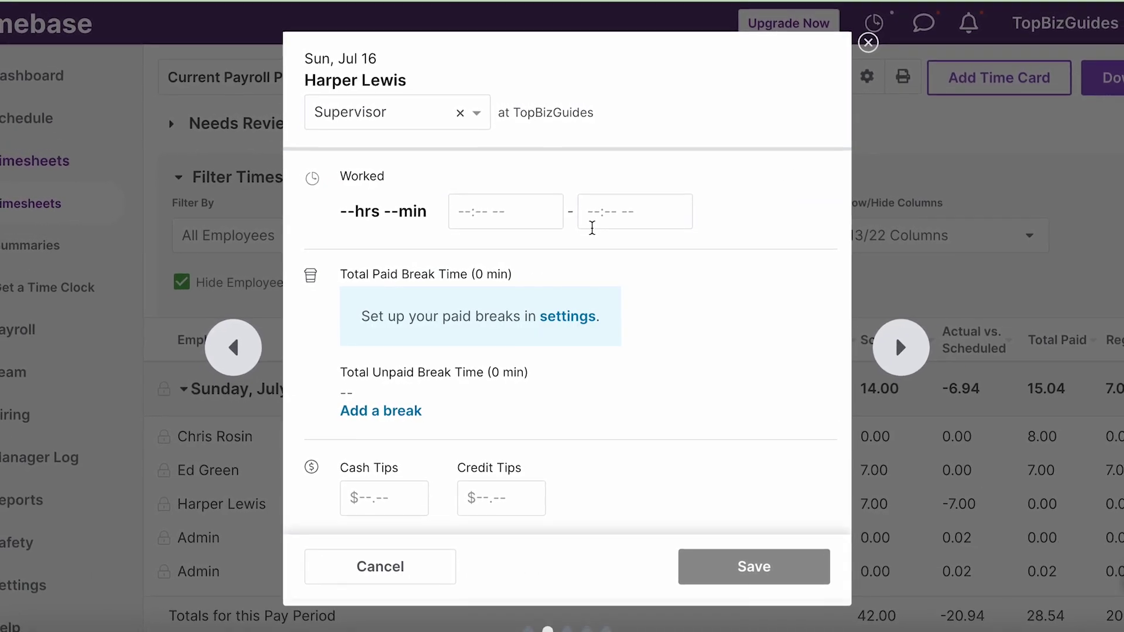
{"action": "left_click", "coordinate": [525, 203]}
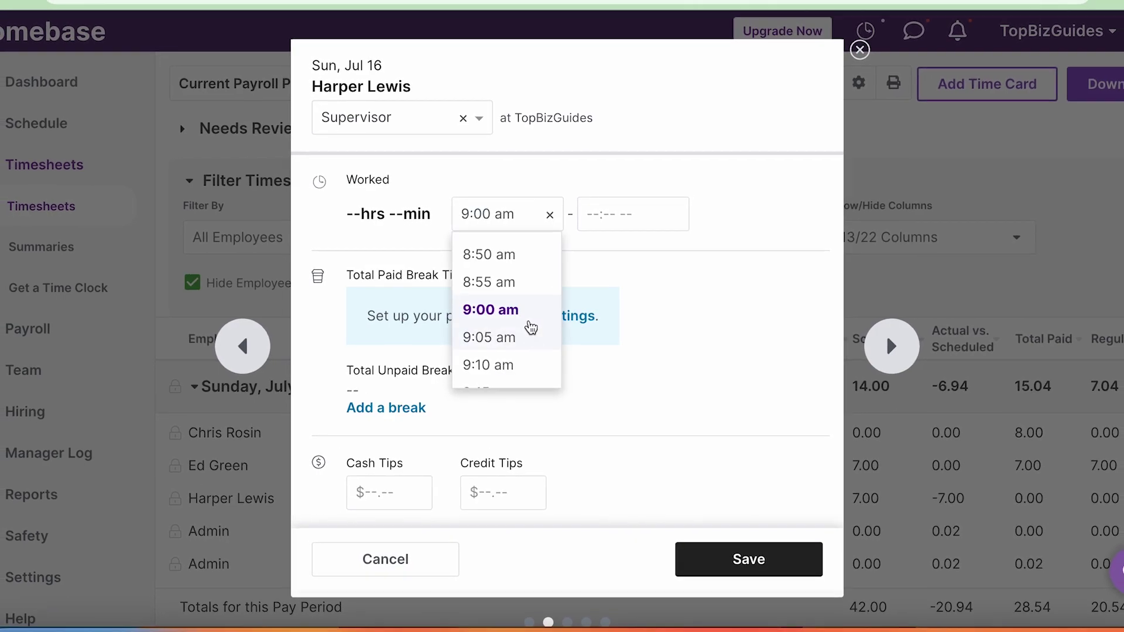
{"action": "left_click", "coordinate": [534, 311]}
{"action": "left_click", "coordinate": [606, 212]}
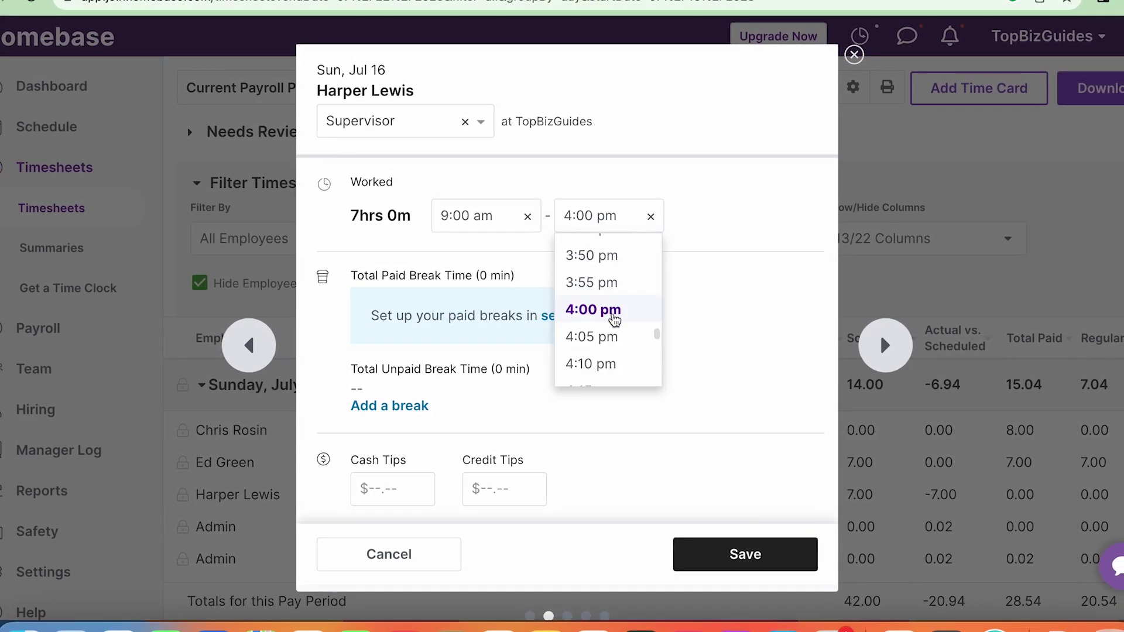
{"action": "left_click", "coordinate": [615, 319]}
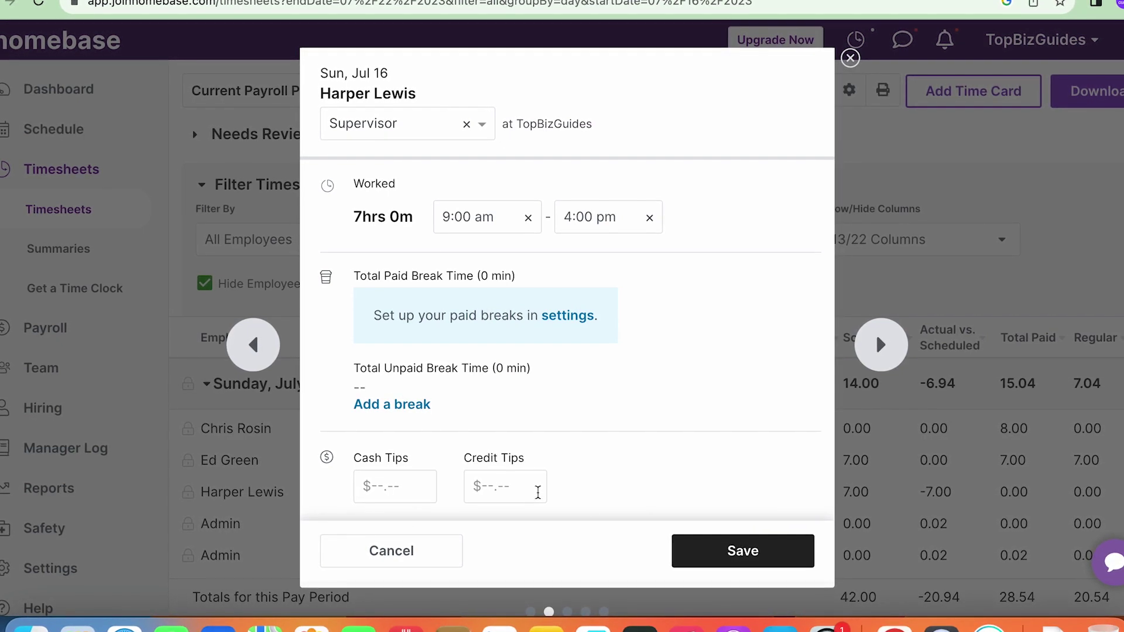
{"action": "left_click", "coordinate": [742, 553]}
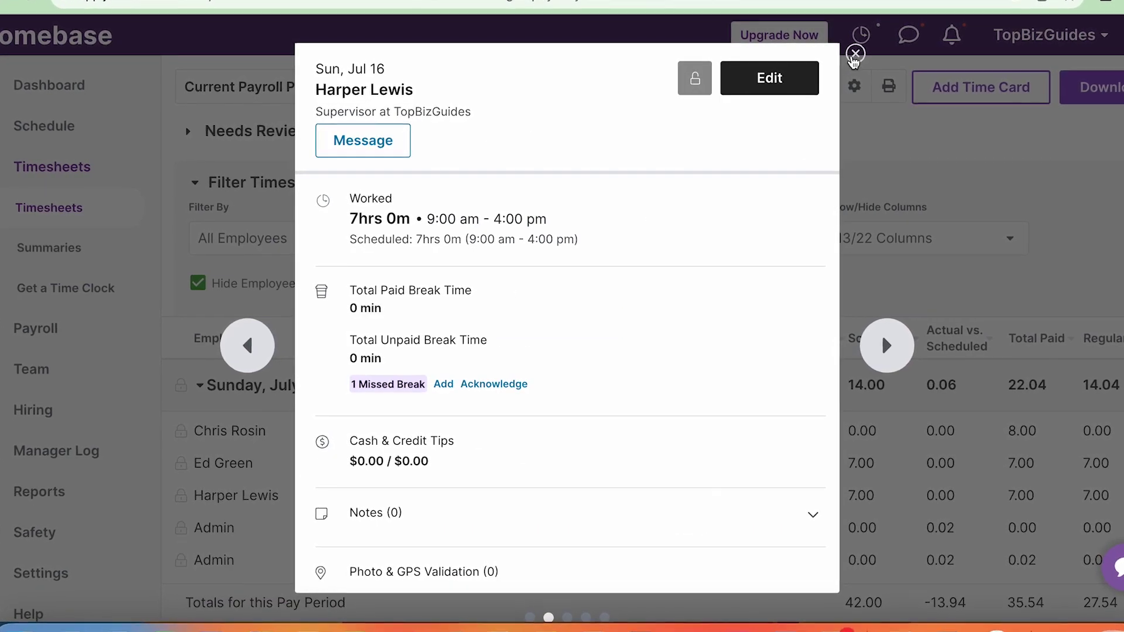
{"action": "left_click", "coordinate": [854, 55]}
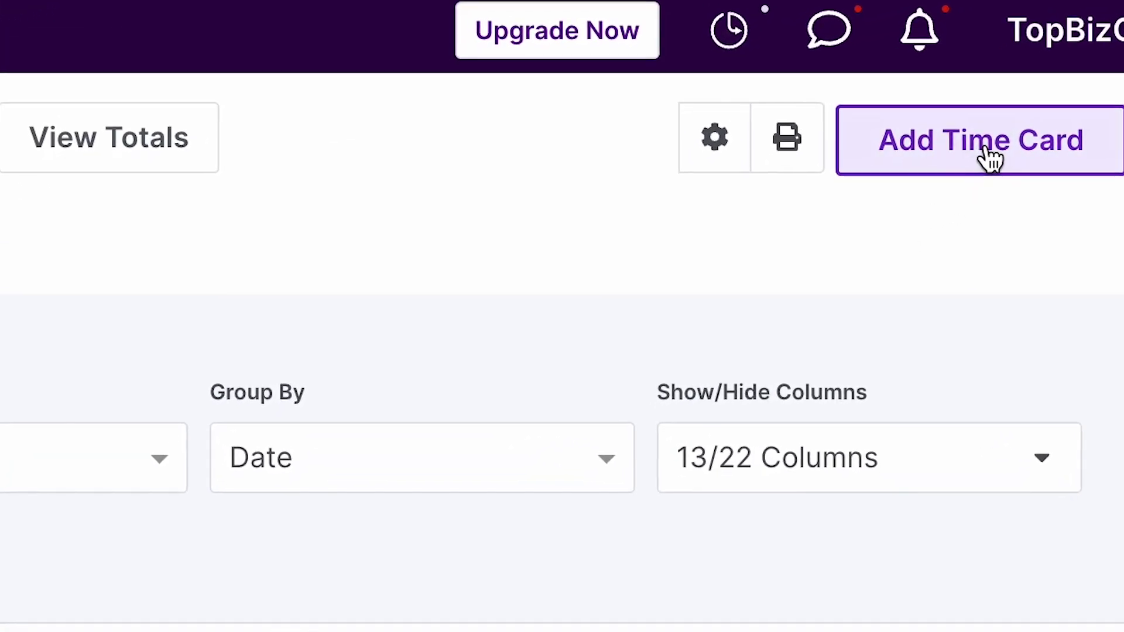
Start a new Sunday Jul 16 time card for the employee with the Editor role
{"action": "left_click", "coordinate": [984, 154]}
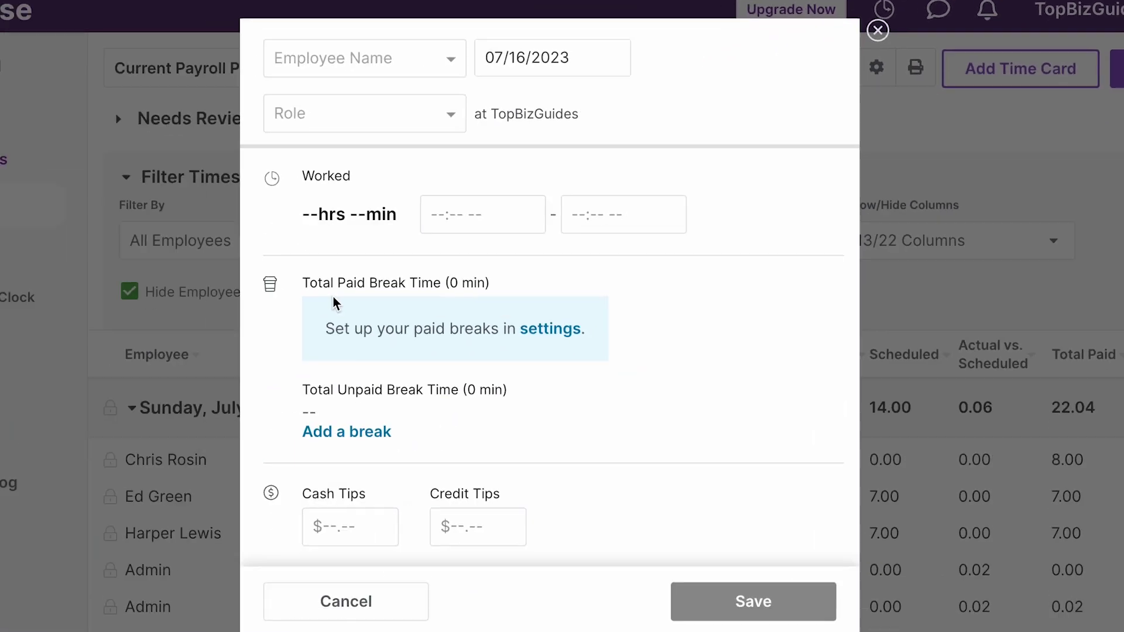
{"action": "left_click", "coordinate": [394, 61]}
{"action": "left_click", "coordinate": [363, 143]}
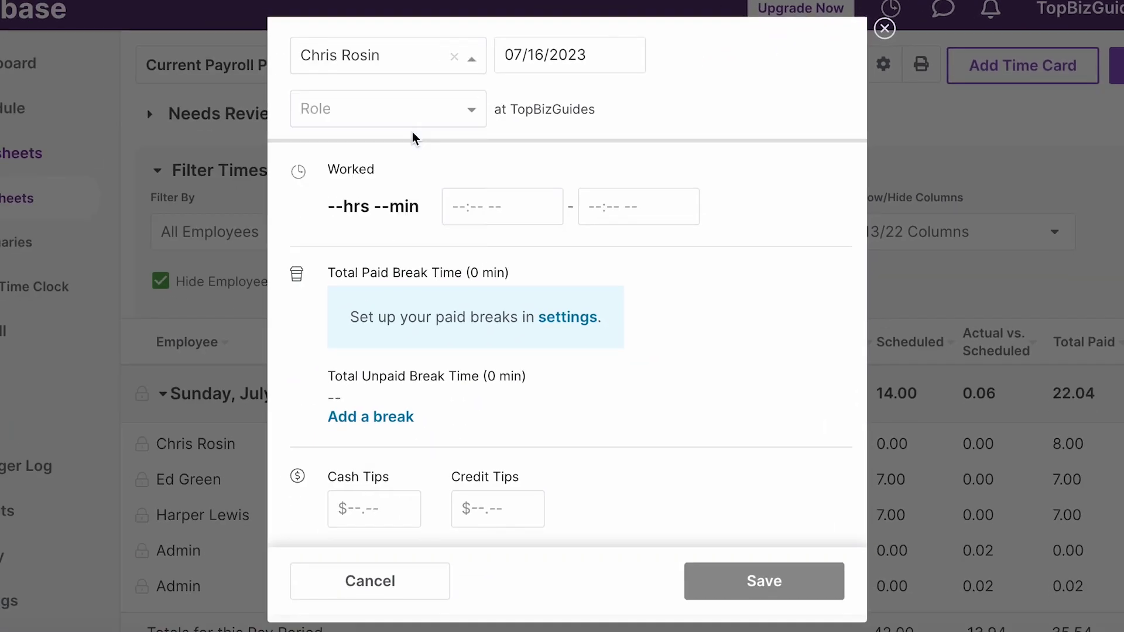
{"action": "left_click", "coordinate": [402, 117]}
{"action": "left_click", "coordinate": [400, 190]}
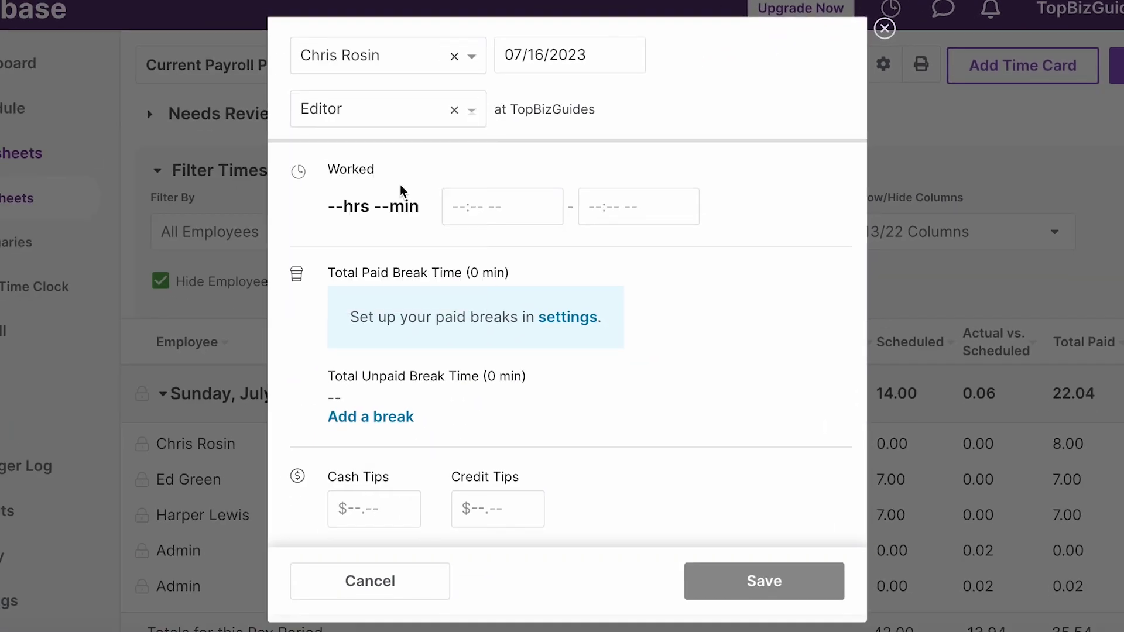
Set the Editor shift to 4:00 pm – 5:20 pm and save the card
{"action": "left_click", "coordinate": [470, 212]}
{"action": "scroll", "coordinate": [509, 307], "scroll_direction": "down", "scroll_amount": 3}
{"action": "scroll", "coordinate": [511, 307], "scroll_direction": "up", "scroll_amount": 5}
{"action": "left_click", "coordinate": [512, 305]}
{"action": "left_click", "coordinate": [616, 208]}
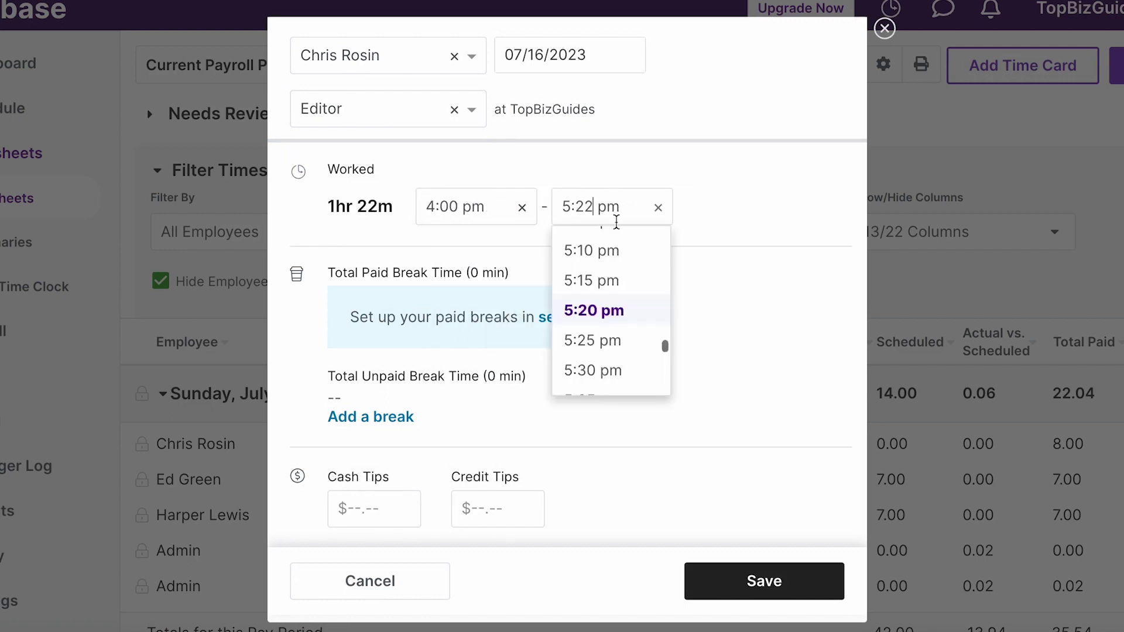
{"action": "left_click", "coordinate": [612, 312]}
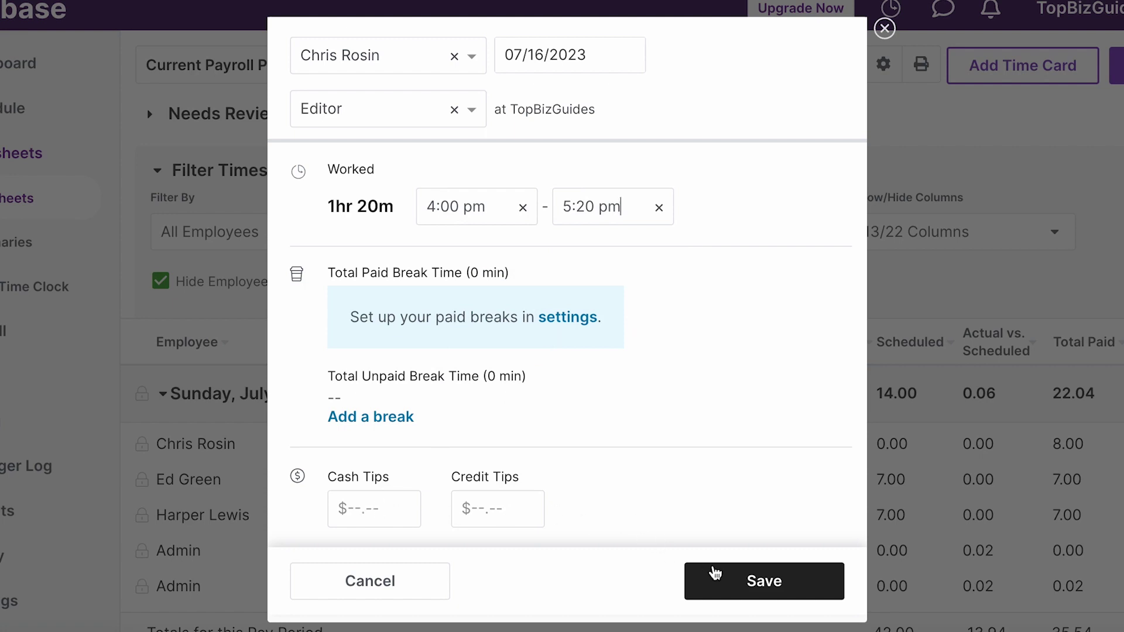
{"action": "left_click", "coordinate": [731, 583]}
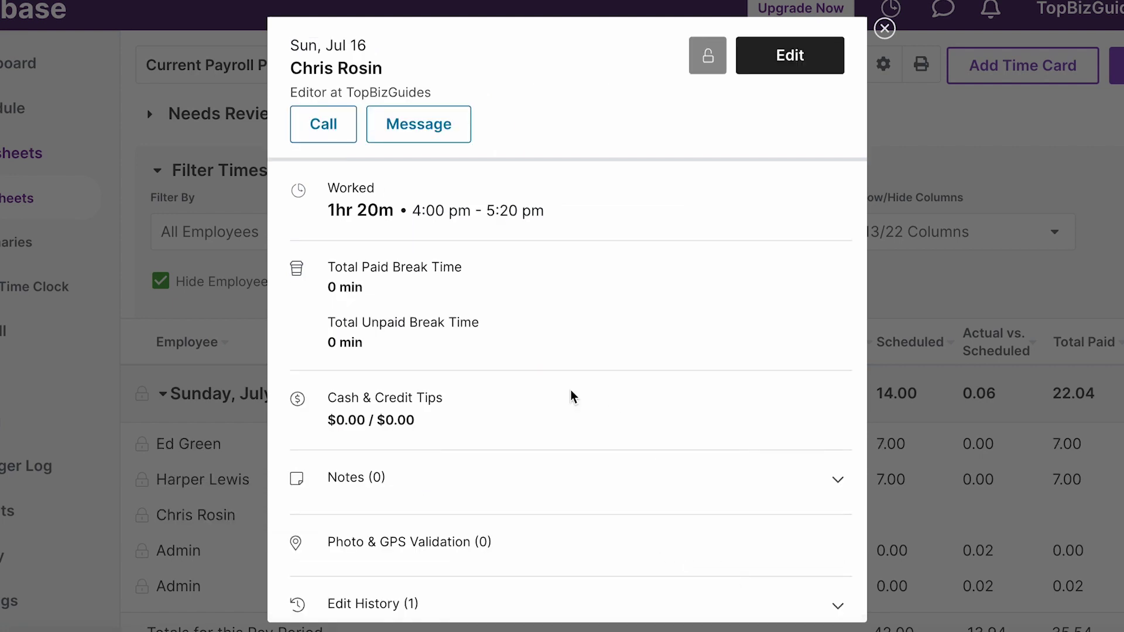
{"action": "scroll", "coordinate": [557, 389], "scroll_direction": "down", "scroll_amount": 1}
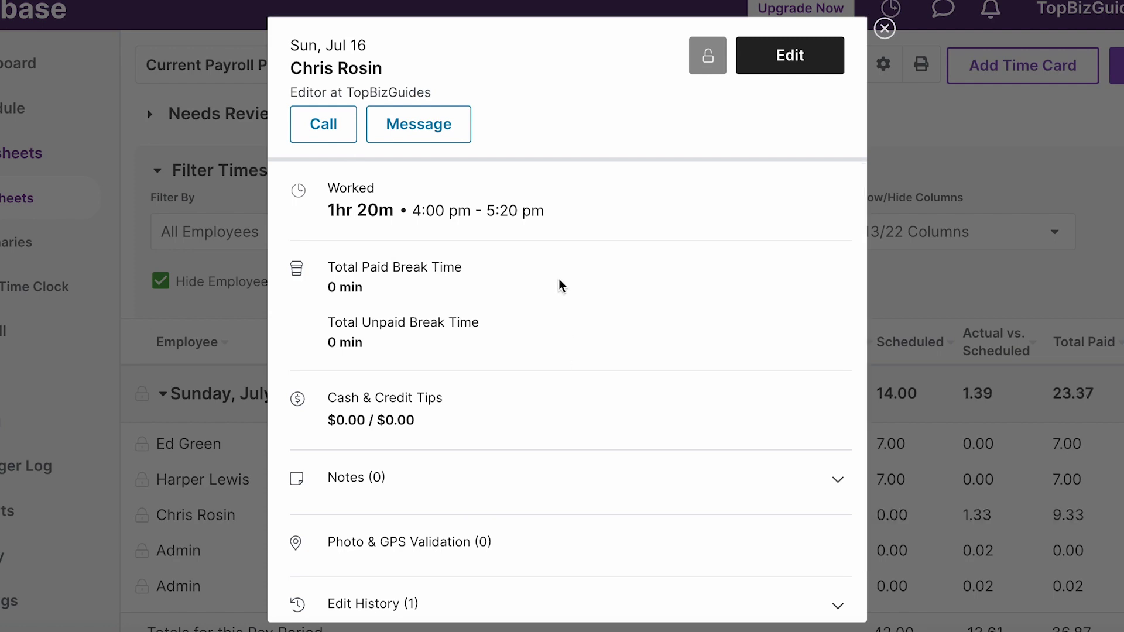
Close the new card's details and review Sunday's six time cards totaling 23.37 paid hours
{"action": "left_click", "coordinate": [885, 28]}
{"action": "scroll", "coordinate": [707, 514], "scroll_direction": "down", "scroll_amount": 1}
{"action": "scroll", "coordinate": [707, 513], "scroll_direction": "up", "scroll_amount": 1}
{"action": "scroll", "coordinate": [705, 508], "scroll_direction": "down", "scroll_amount": 5}
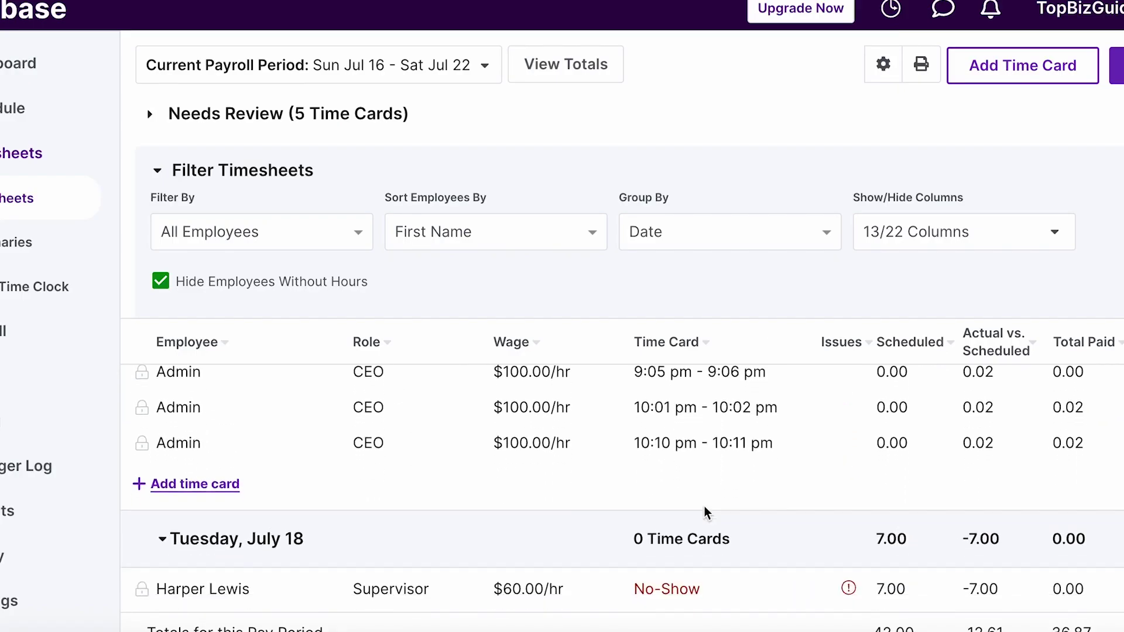
{"action": "scroll", "coordinate": [704, 508], "scroll_direction": "down", "scroll_amount": 8}
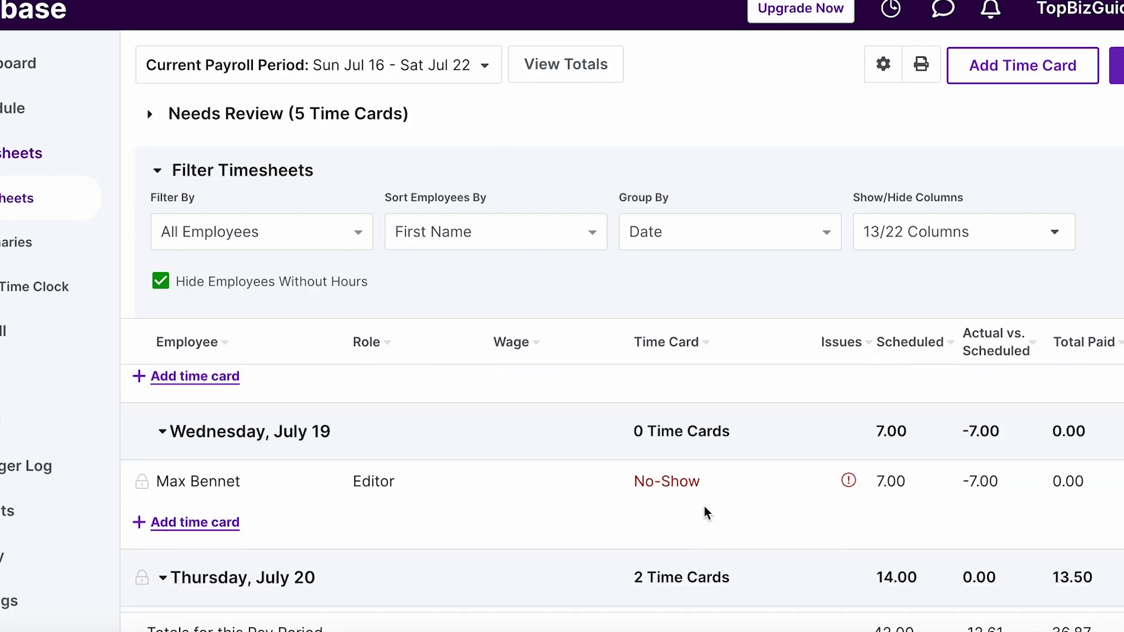
{"action": "scroll", "coordinate": [704, 507], "scroll_direction": "up", "scroll_amount": 10}
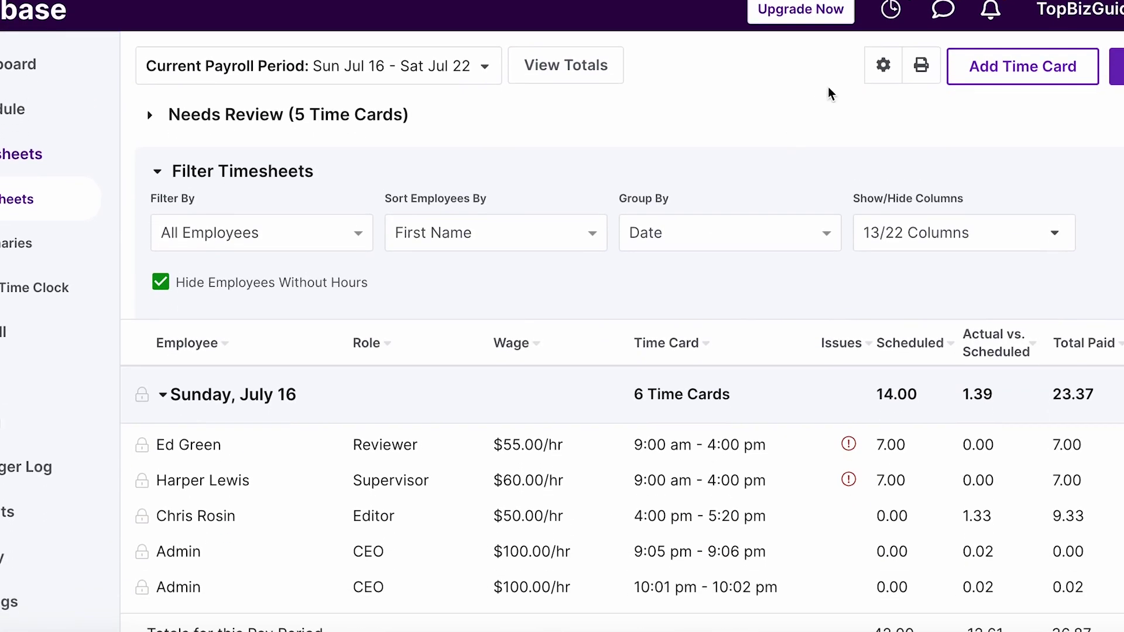
{"action": "left_click", "coordinate": [881, 65]}
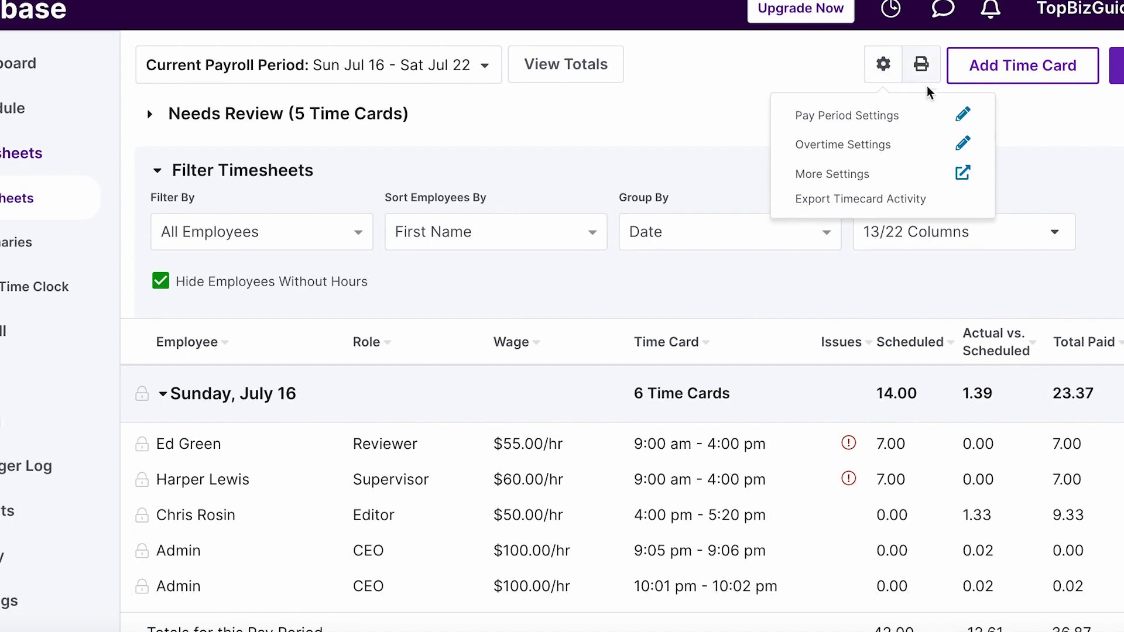
Review Pay Period and Overtime Settings unchanged, then request a Timecard Activity export
{"action": "left_click", "coordinate": [965, 116]}
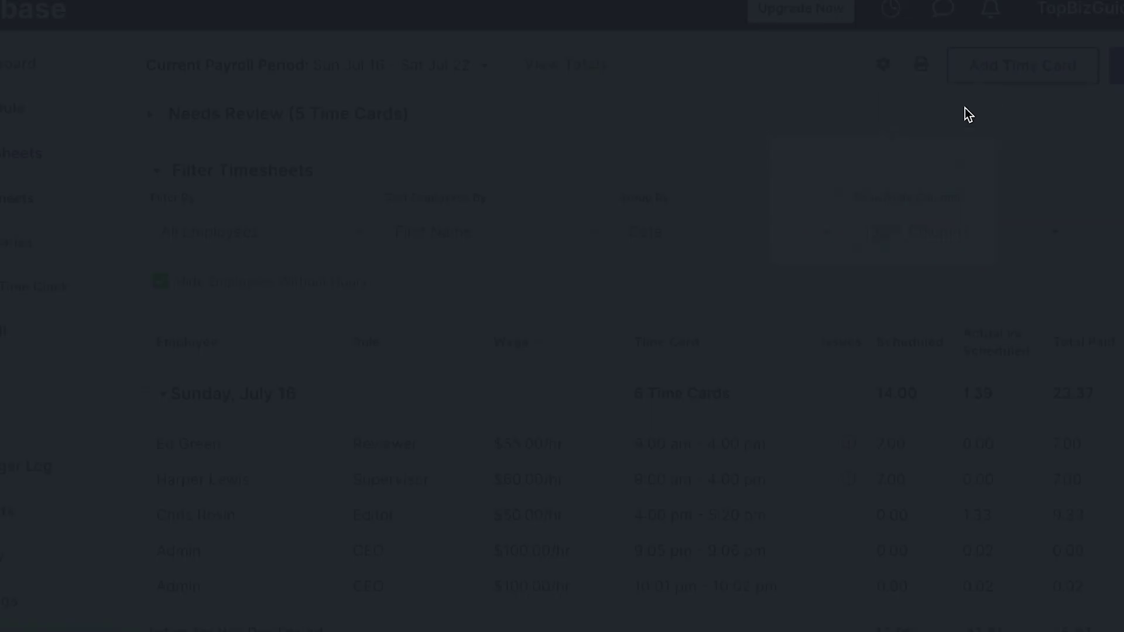
{"action": "left_click", "coordinate": [801, 222]}
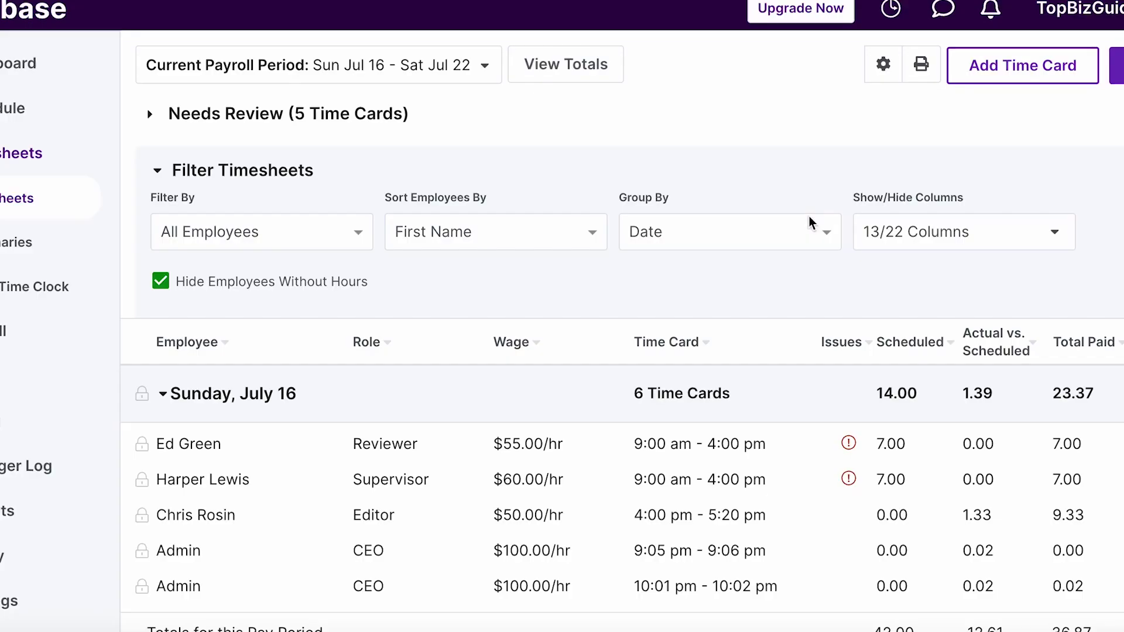
{"action": "left_click", "coordinate": [886, 80]}
{"action": "left_click", "coordinate": [950, 143]}
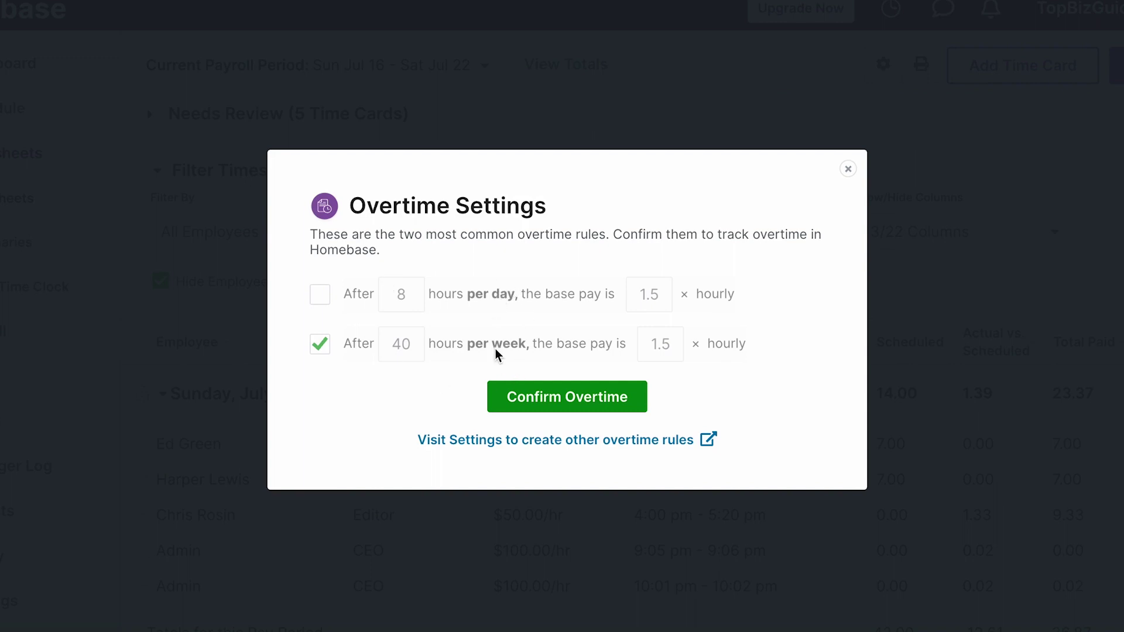
{"action": "left_click", "coordinate": [848, 171]}
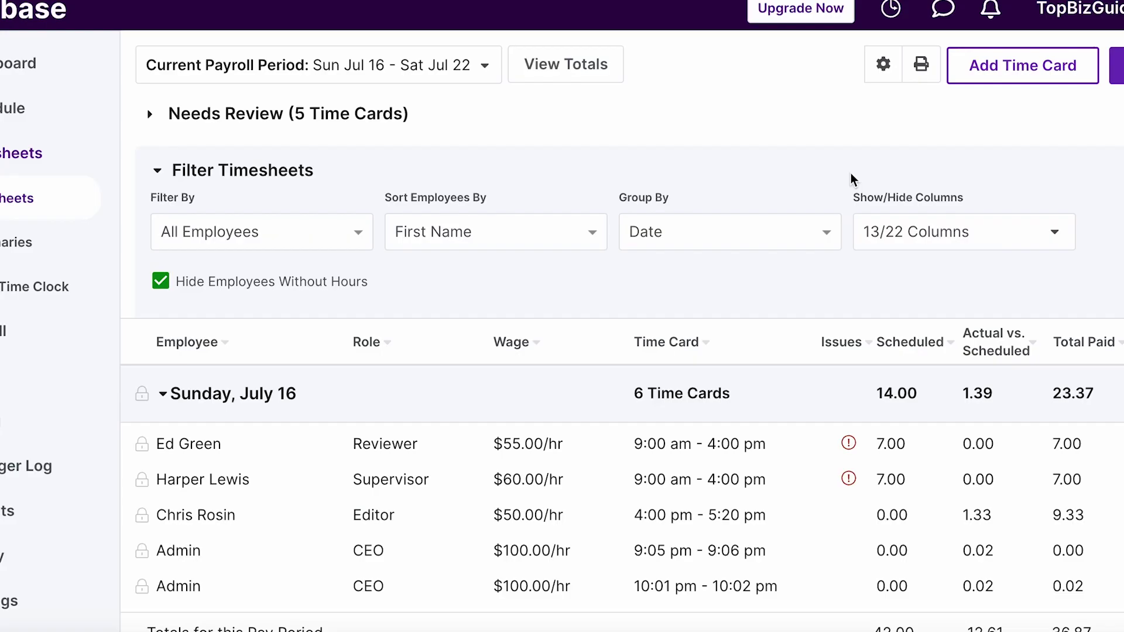
{"action": "left_click", "coordinate": [877, 85]}
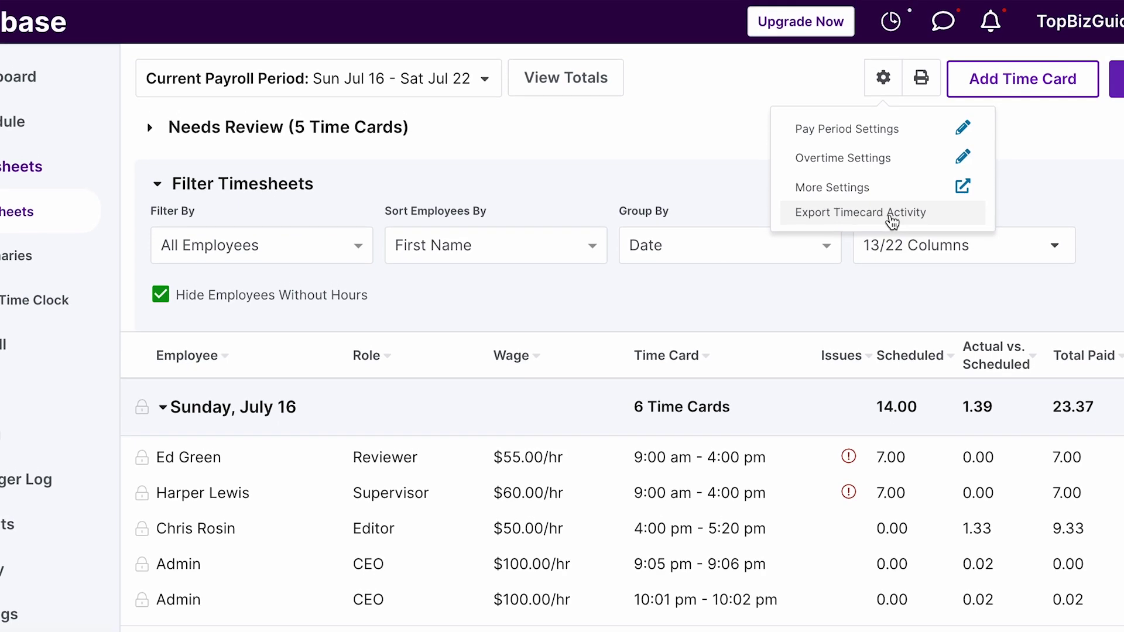
{"action": "left_click", "coordinate": [893, 213]}
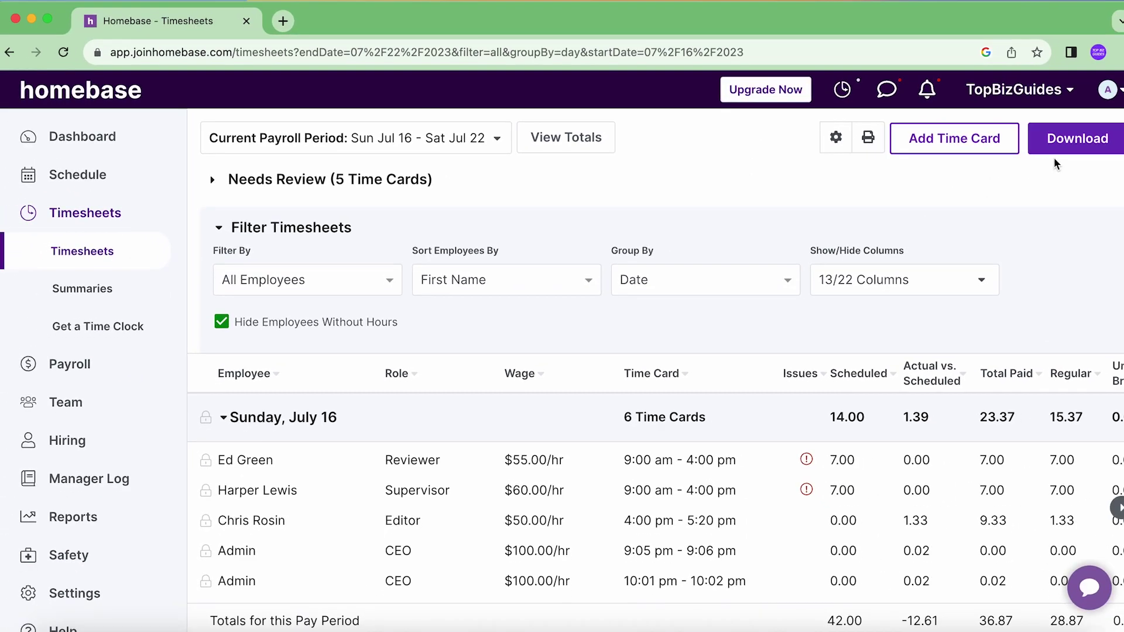
Start the Jul 16–22 timesheet download, offering All Time Cards or Payroll Summary formats
{"action": "left_click", "coordinate": [1065, 151]}
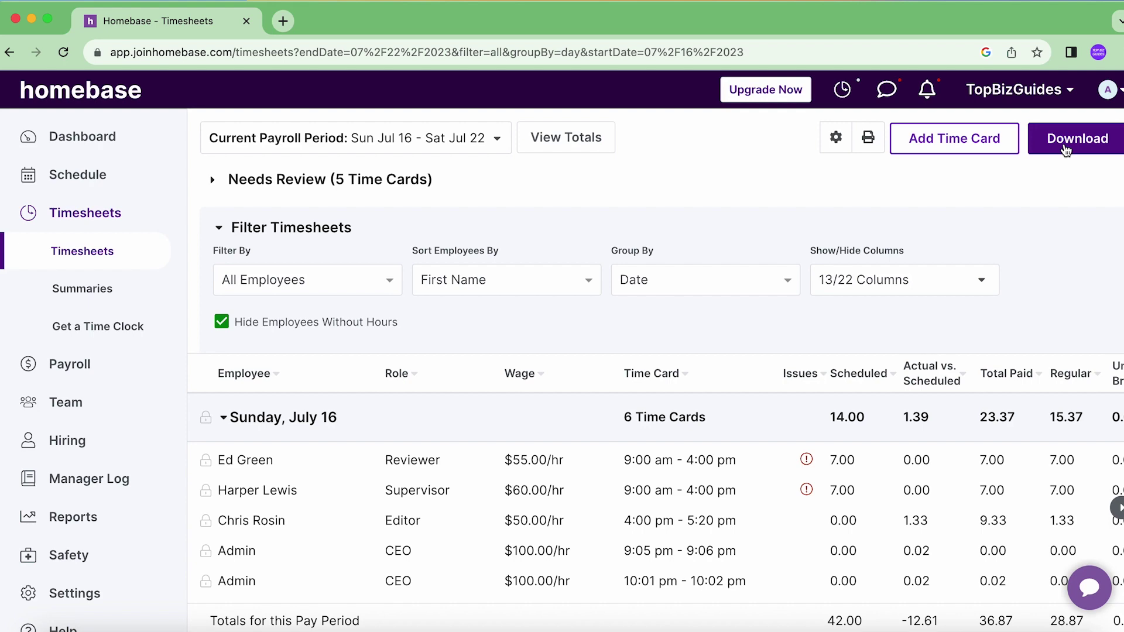